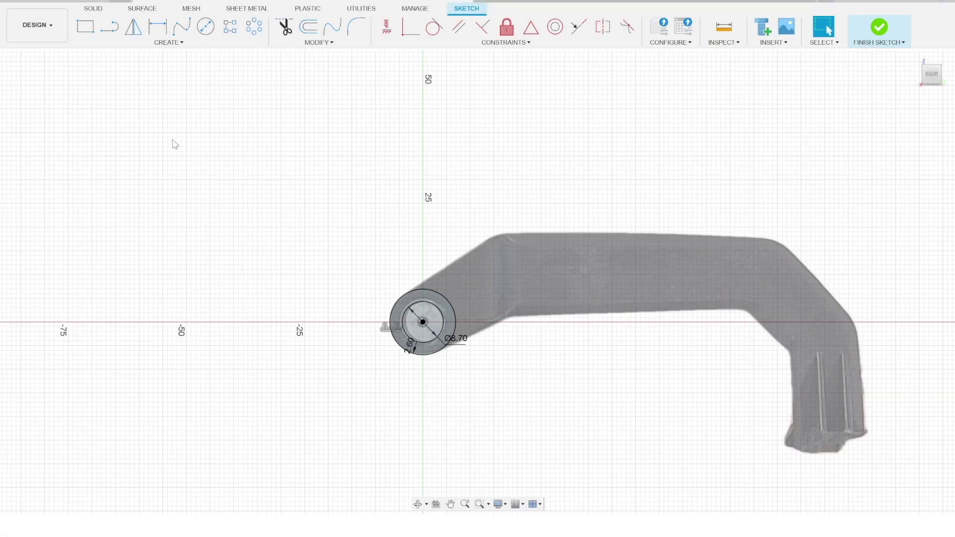
scroll(497, 237, up, 5)
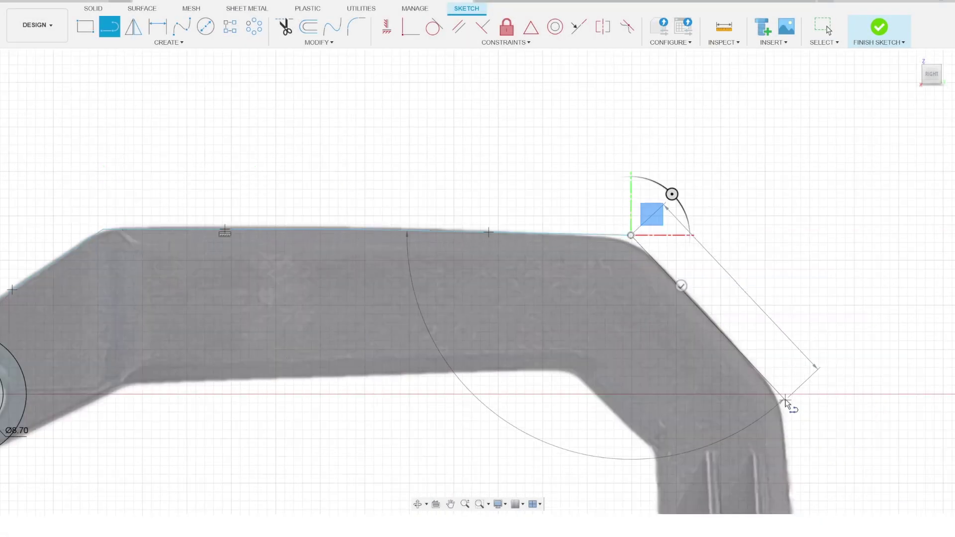
Pan along the hinge outline while tracing the arm profile for extrusion.
middle_drag(788, 407, 727, 412)
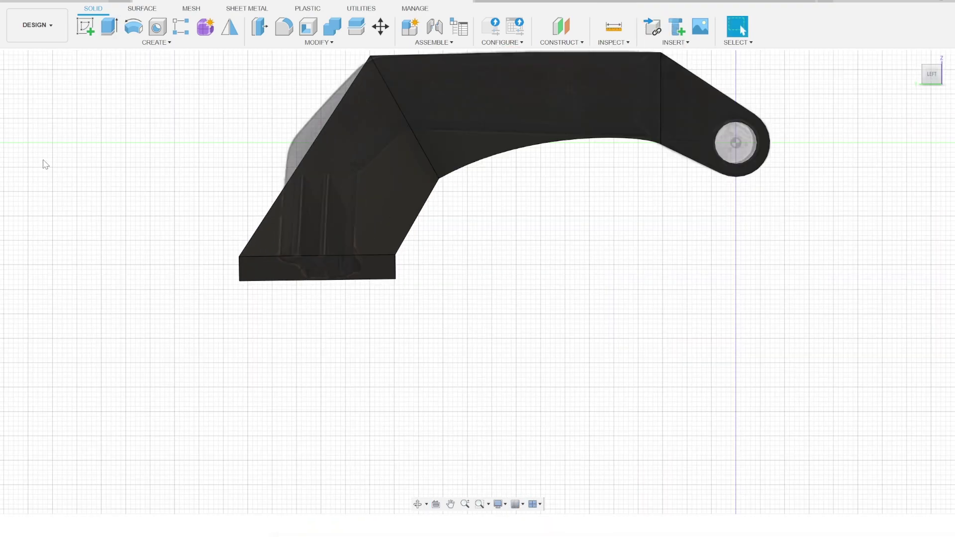
shift+middle_drag(165, 277, 319, 290)
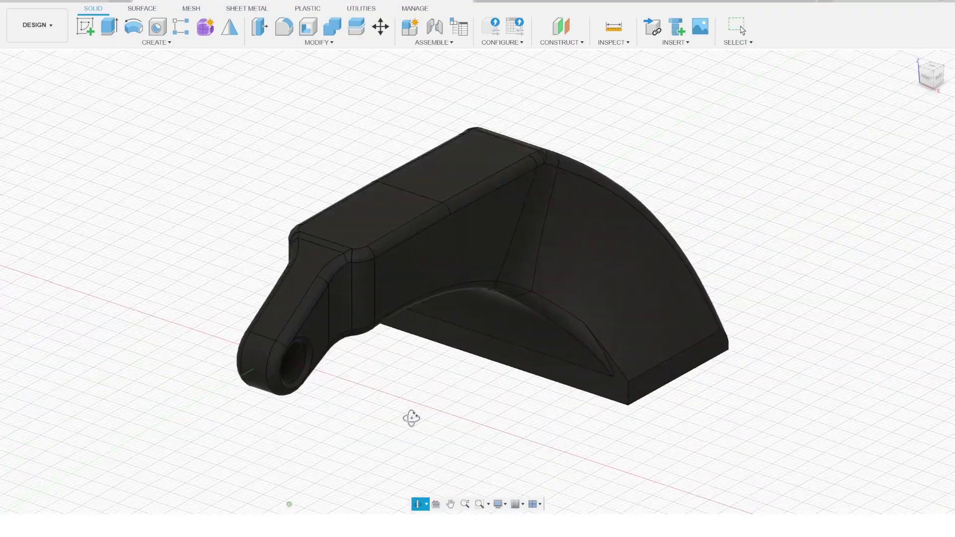
shift+middle_drag(418, 418, 348, 389)
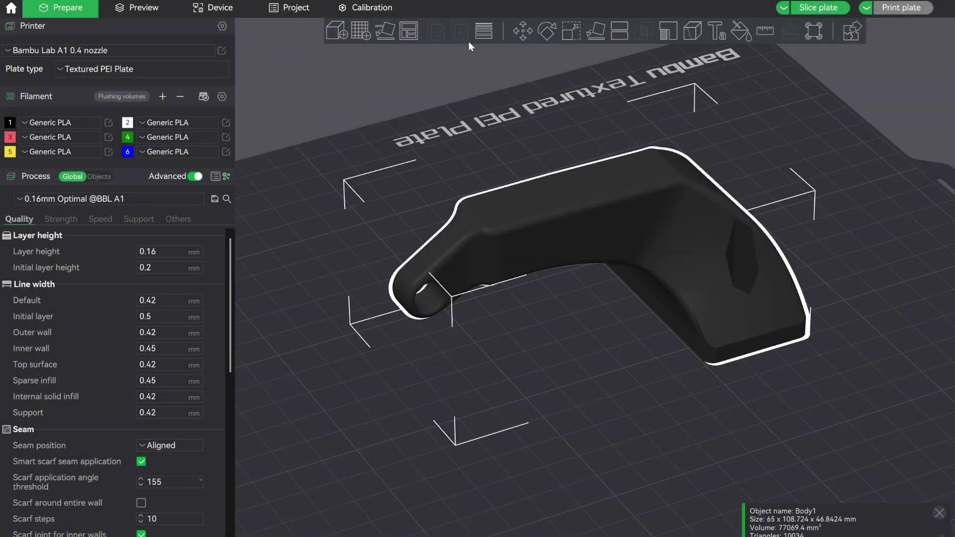
scroll(832, 298, down, 5)
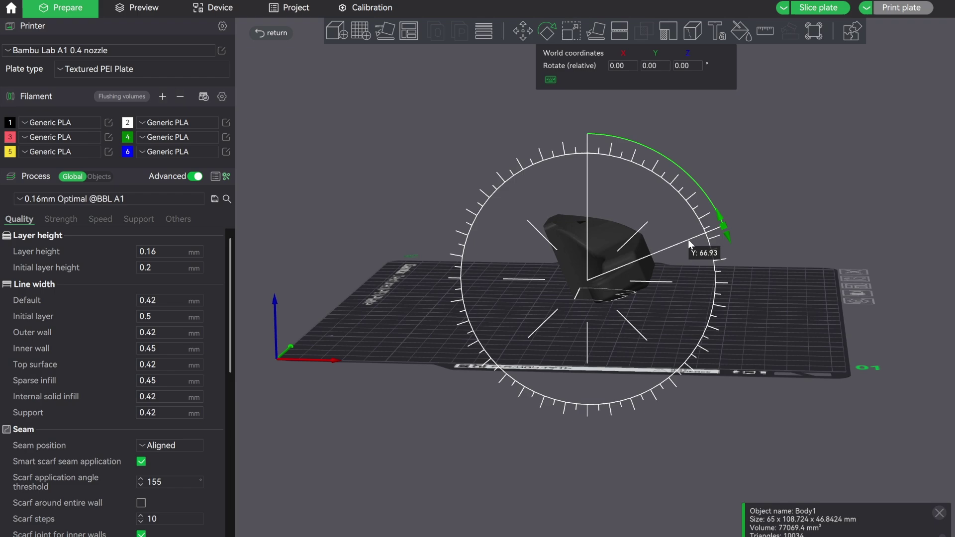
Tip the hinge onto its side with the Rotate ring, inspect its base on the plate, and deselect.
mouse_move(688, 240)
mouse_down()
mouse_move(700, 323)
mouse_move(585, 123)
mouse_up()
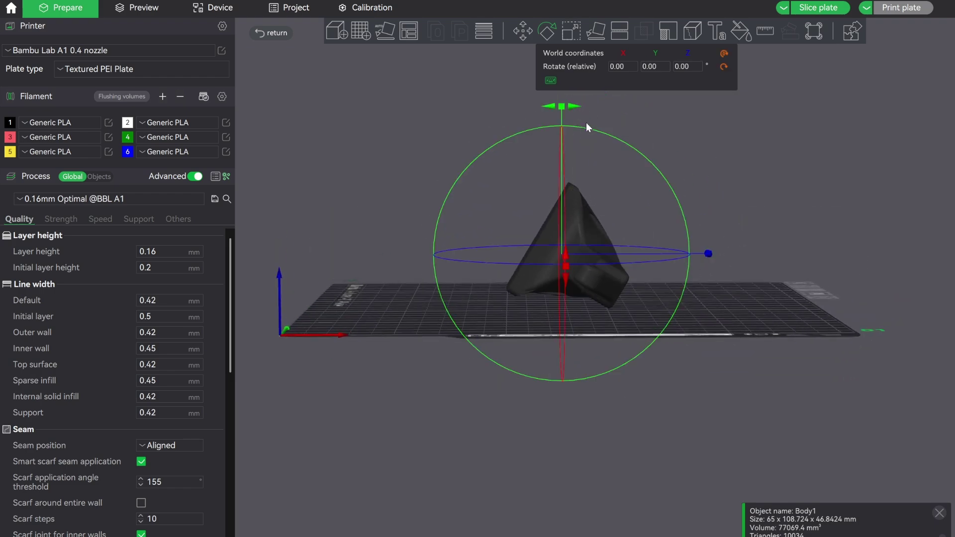
scroll(712, 331, down, 3)
drag(712, 330, 714, 334)
scroll(715, 333, up, 8)
scroll(654, 359, up, 3)
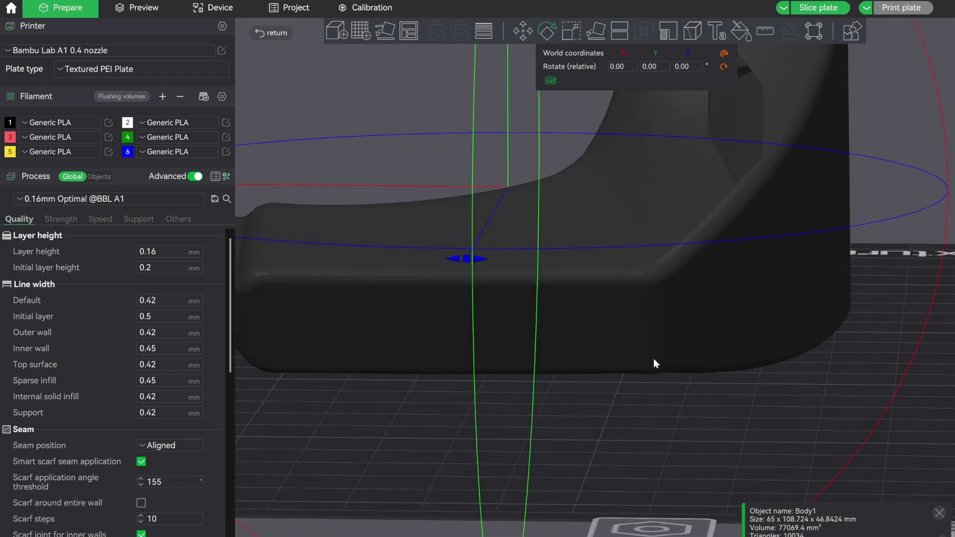
drag(653, 360, 513, 361)
scroll(617, 354, down, 5)
scroll(516, 360, up, 6)
scroll(547, 312, down, 8)
click(746, 171)
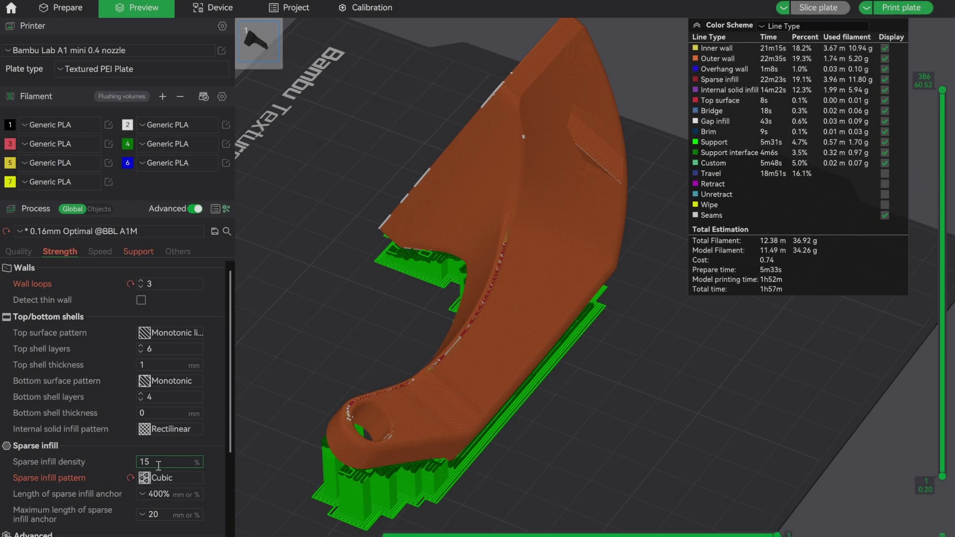
mouse_move(942, 134)
mouse_down()
mouse_move(943, 463)
mouse_move(943, 89)
mouse_up()
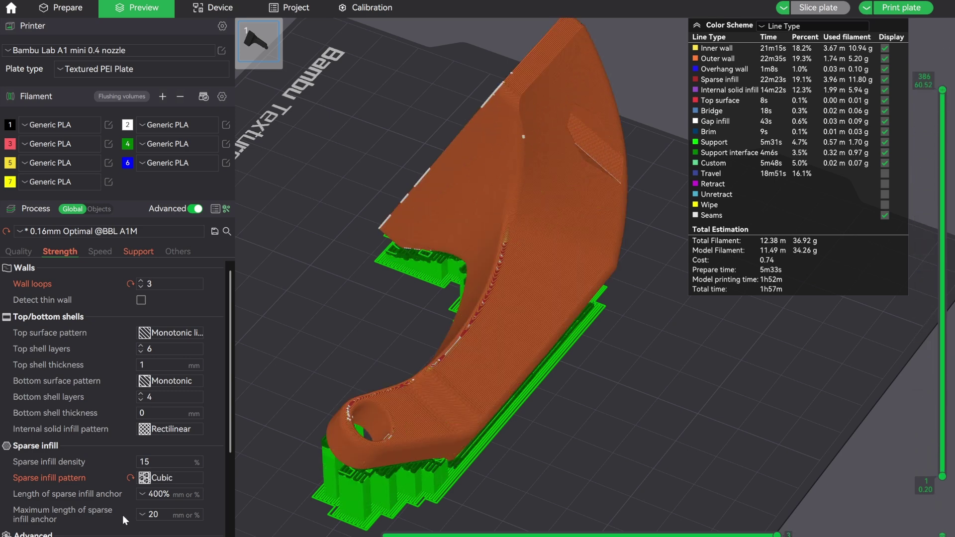